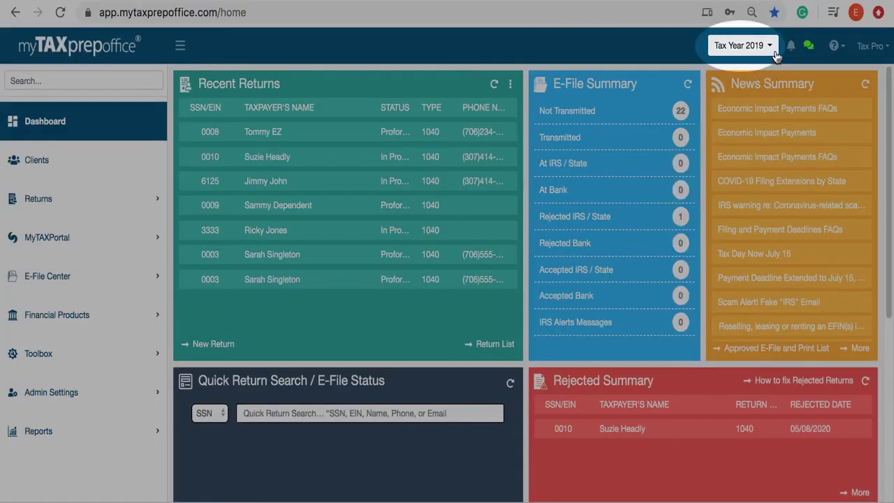
- Open the Tax Year 2019 dropdown to list tax years 2015 through 2019
left_click(770, 46)
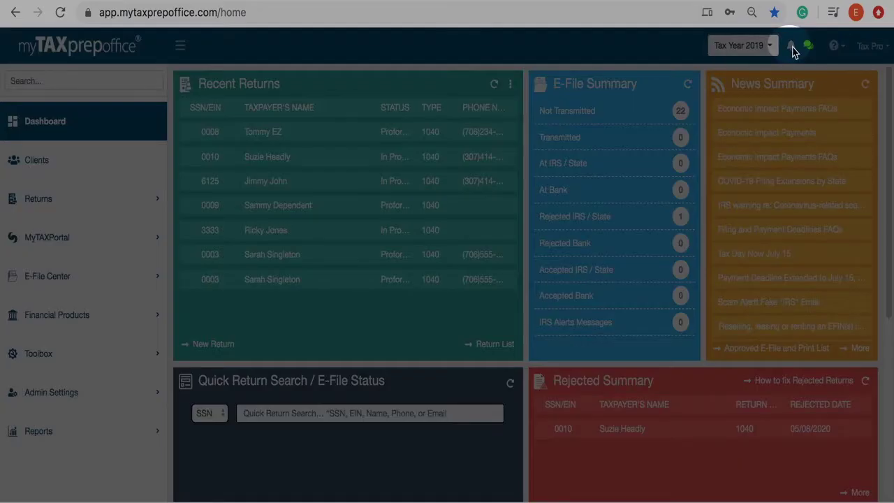
- Close the tax year list and choose 'Do it later' on the notification sign-up prompt
left_click(793, 47)
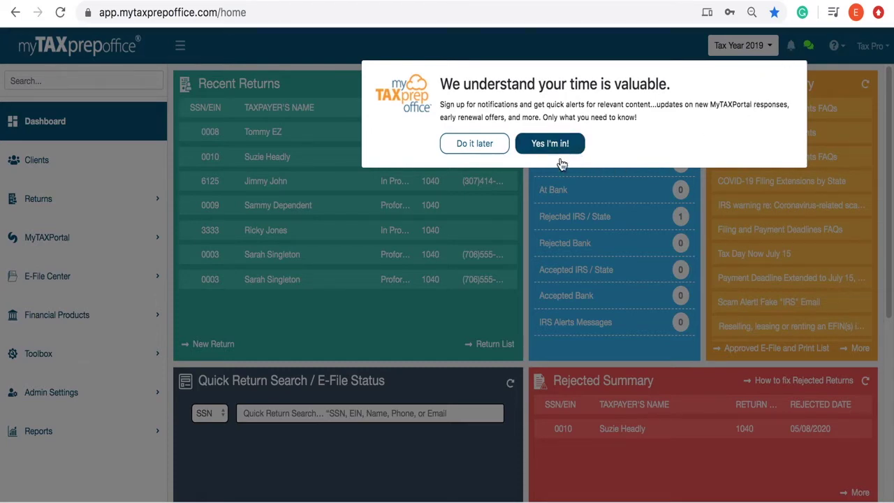
left_click(475, 145)
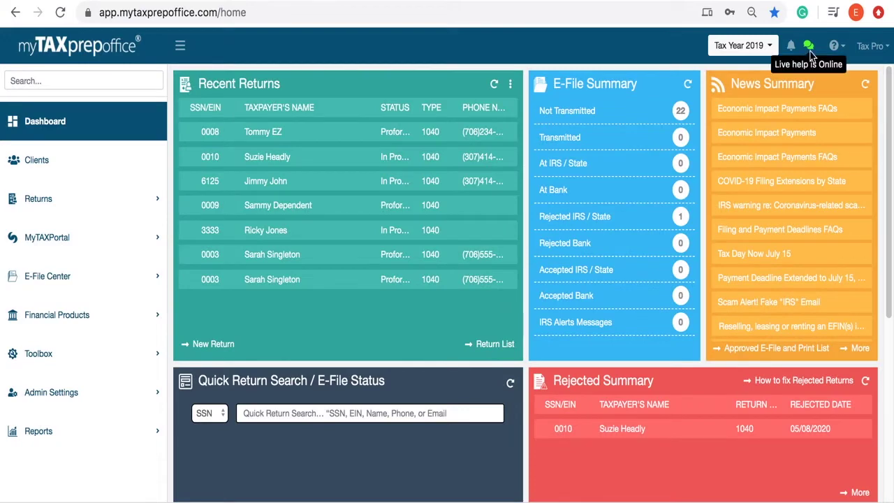
- Open Live Support Chat, click its Question box, close it, then show the help options
left_click(812, 56)
left_click(191, 266)
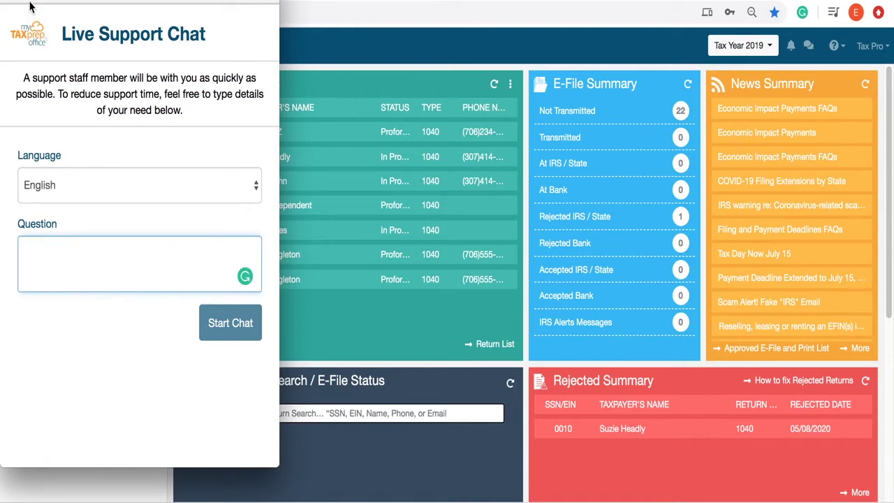
key("super+w")
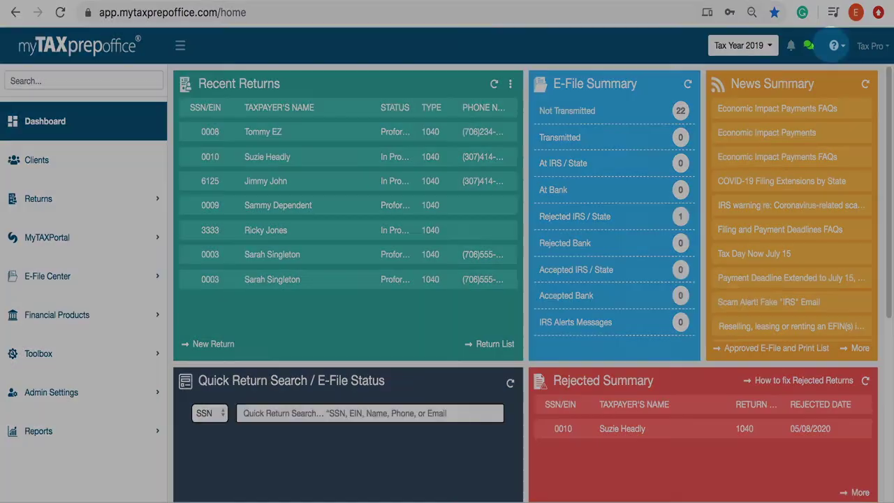
left_click(834, 46)
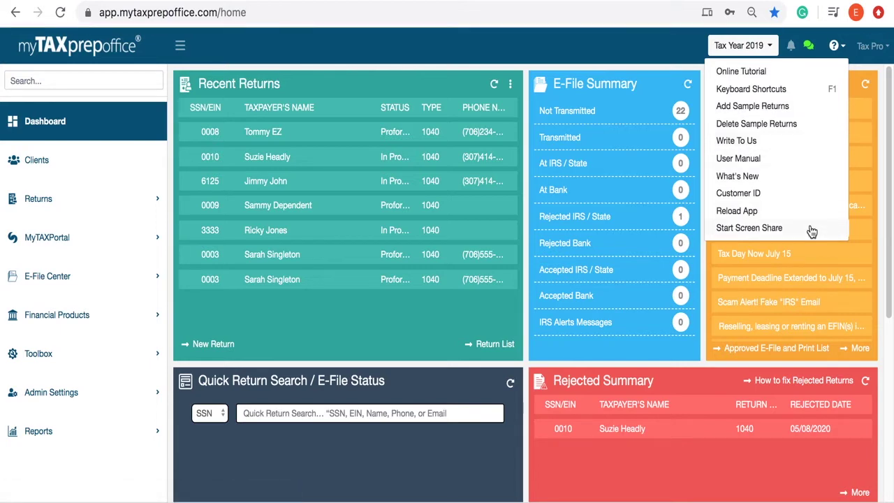
- Close the Help menu and open the Tax Pro account dropdown
left_click(835, 46)
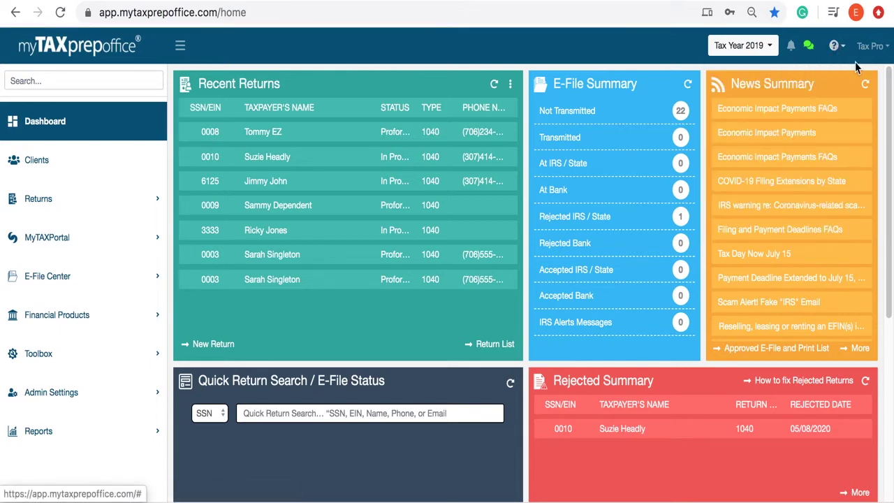
left_click(871, 46)
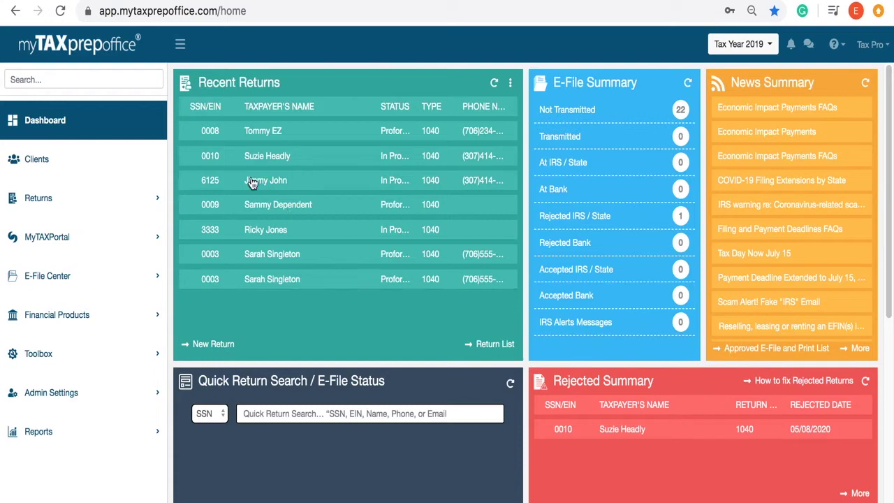
- Show the Dashboard, select the sidebar Search box, and expand Returns, MyTAXPortal and Toolbox
left_click(162, 127)
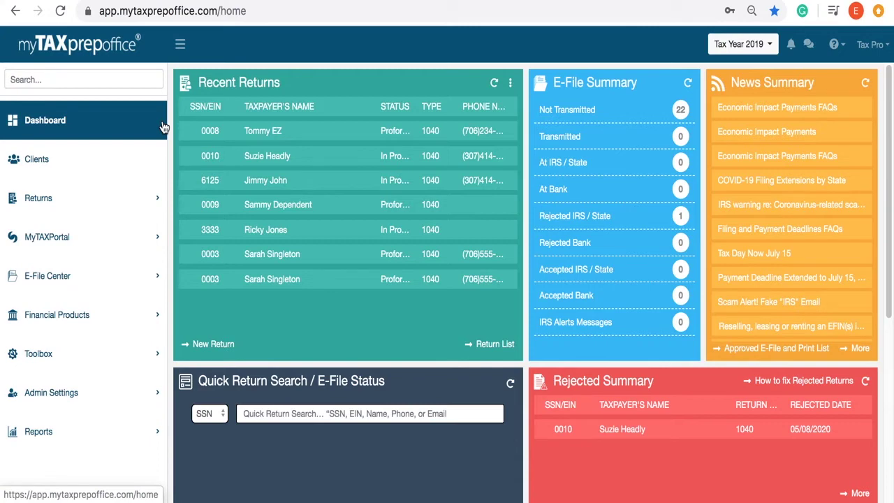
left_click(148, 82)
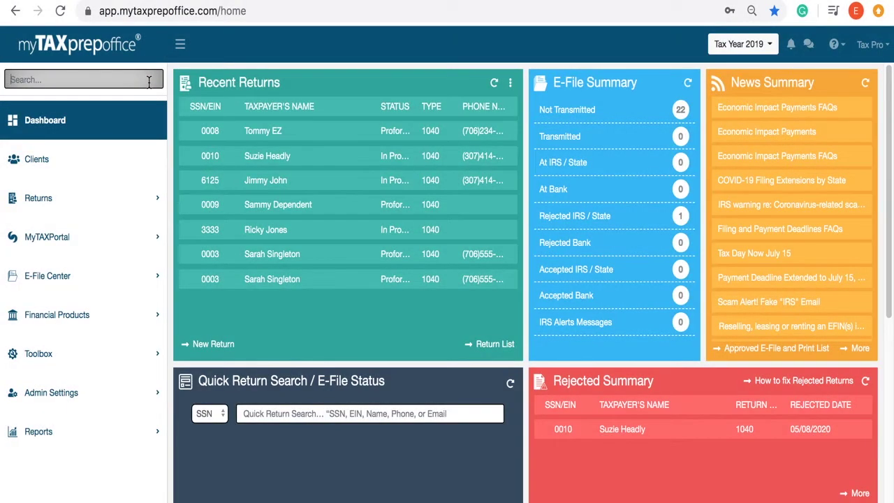
left_click(144, 199)
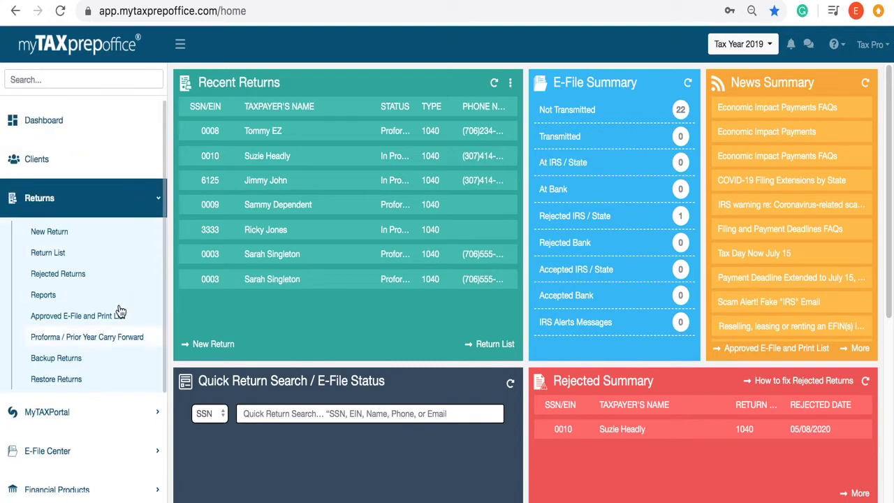
left_click(104, 412)
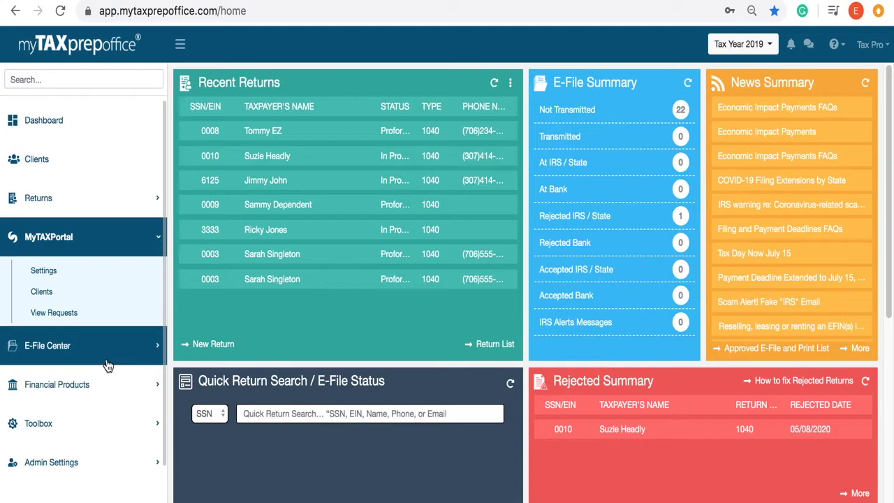
left_click(109, 422)
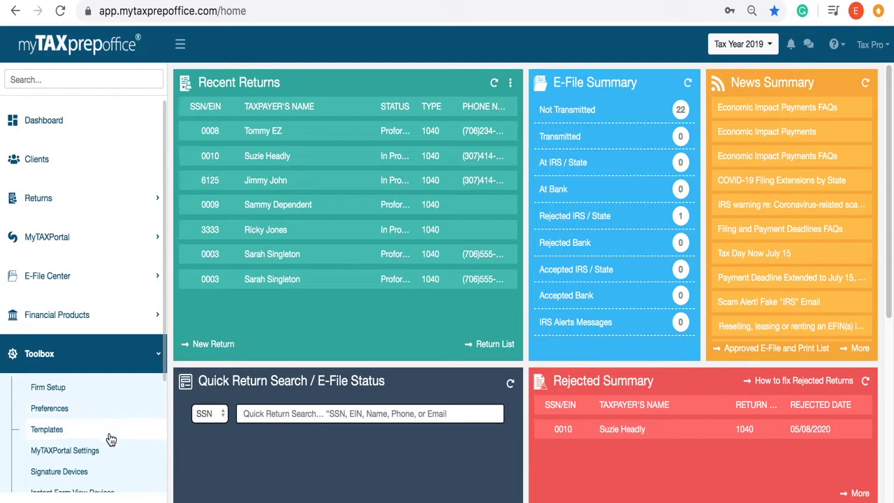
- Start a New Return from the Recent Returns panel
scroll(114, 460, "down", 1)
scroll(114, 460, "down", 3)
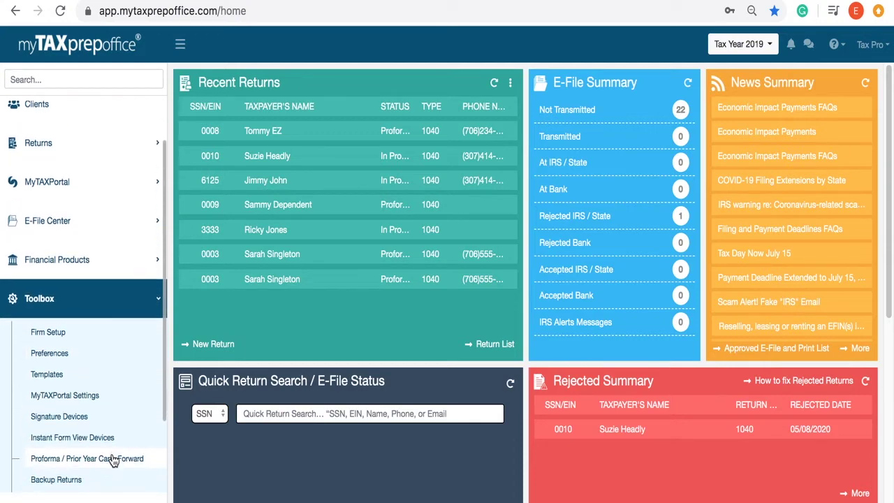
scroll(114, 460, "down", 1)
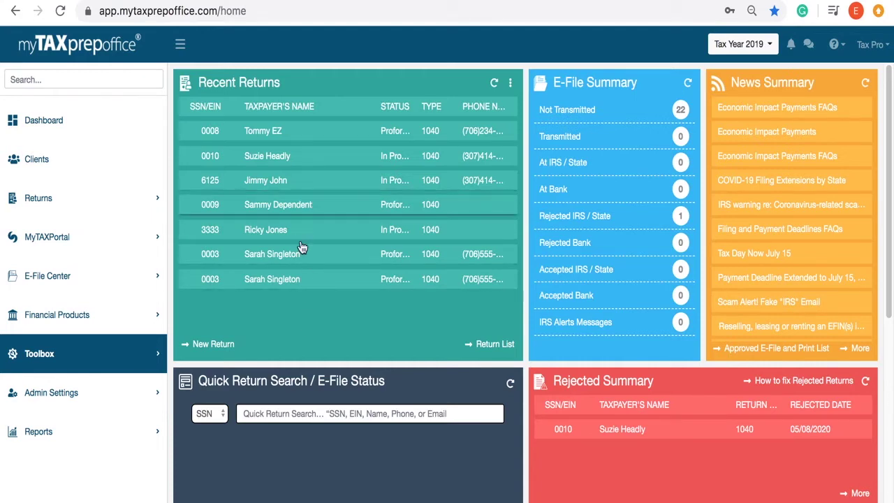
left_click(231, 345)
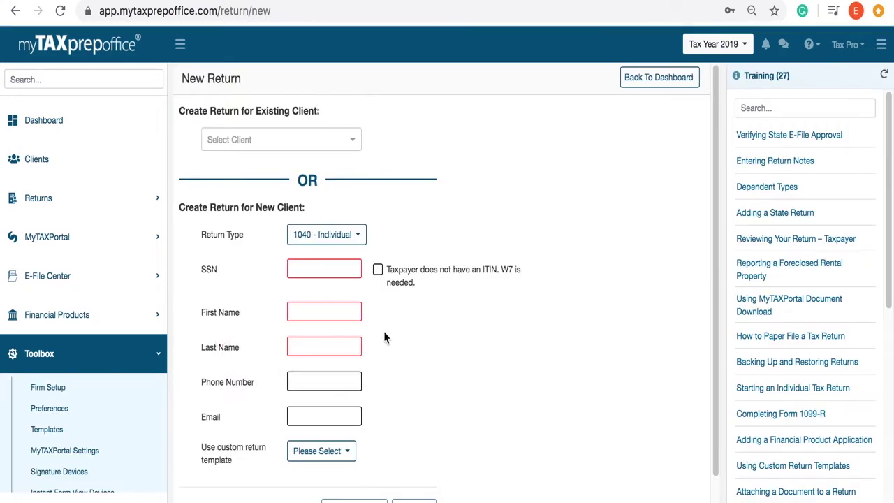
- Scroll down the New Return form to view its client and return-type fields
scroll(389, 404, "down", 1)
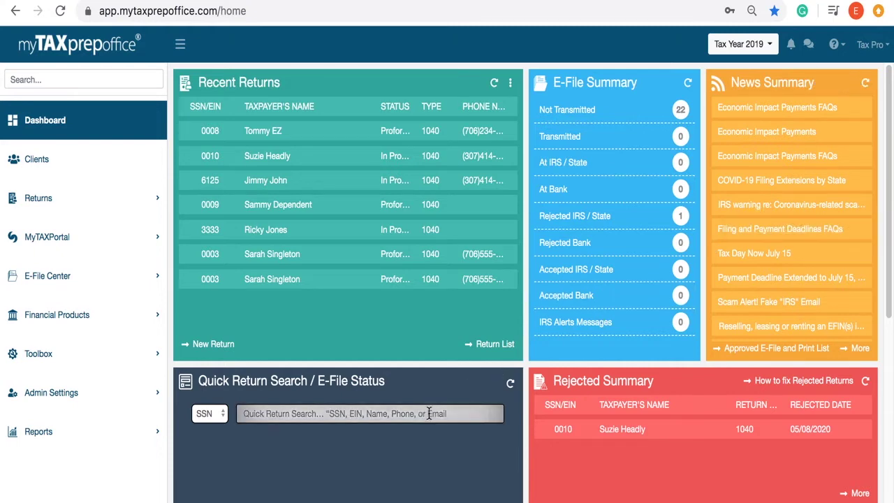
- Switch Quick Return Search from SSN to Phone, then view the Financial Products panels below
left_click(209, 413)
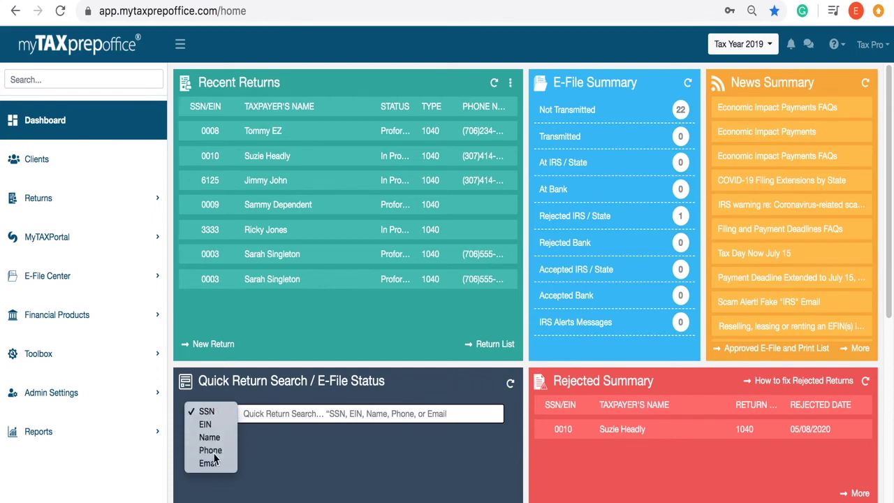
left_click(208, 449)
scroll(311, 433, "down", 4)
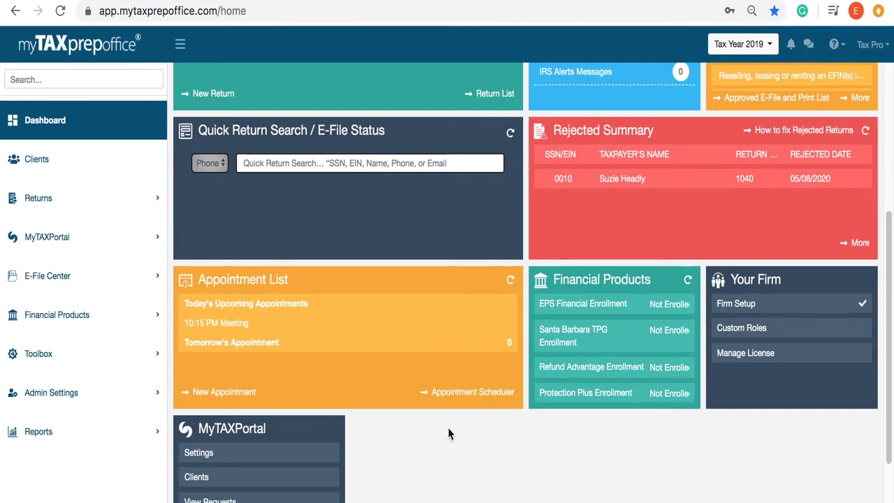
- Expand MyTAXPortal, then open the second Recent Returns entry at its Client Information Sheet
scroll(448, 428, "down", 2)
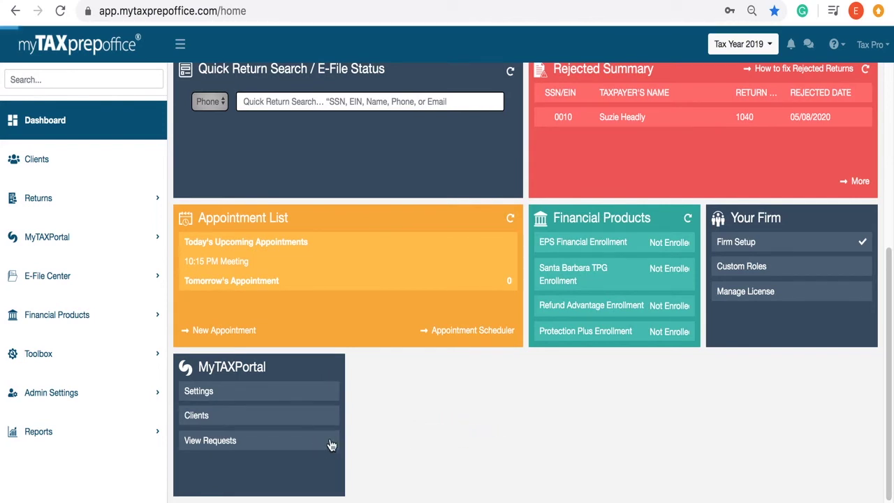
left_click(158, 248)
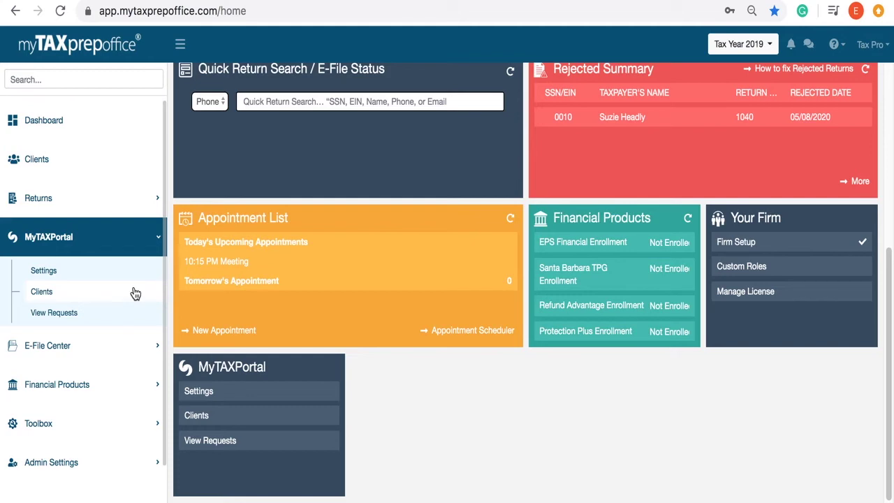
scroll(244, 339, "up", 5)
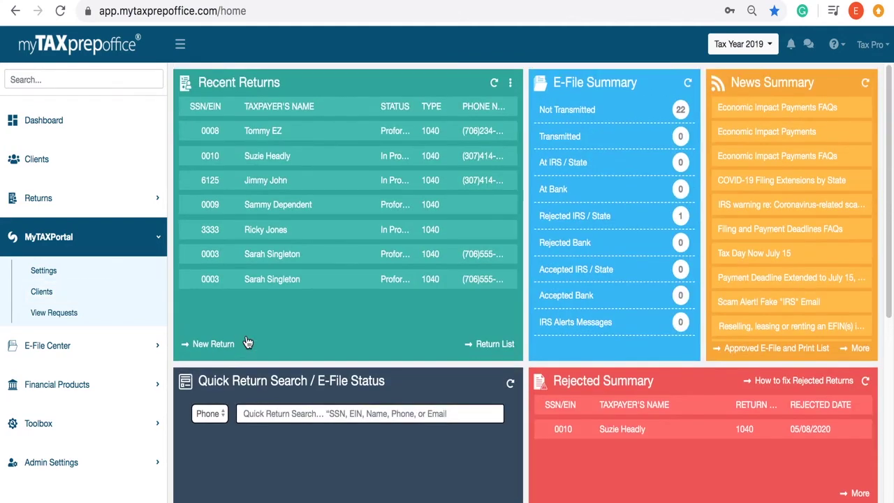
left_click(272, 157)
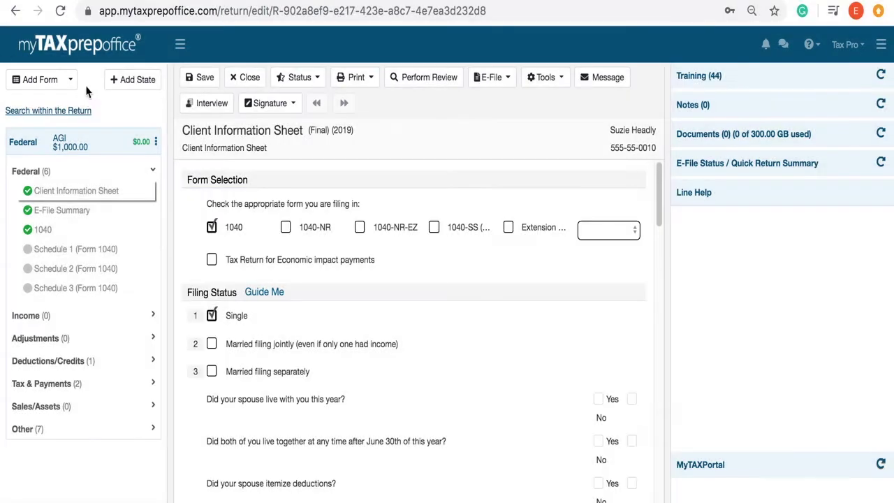
left_click(70, 87)
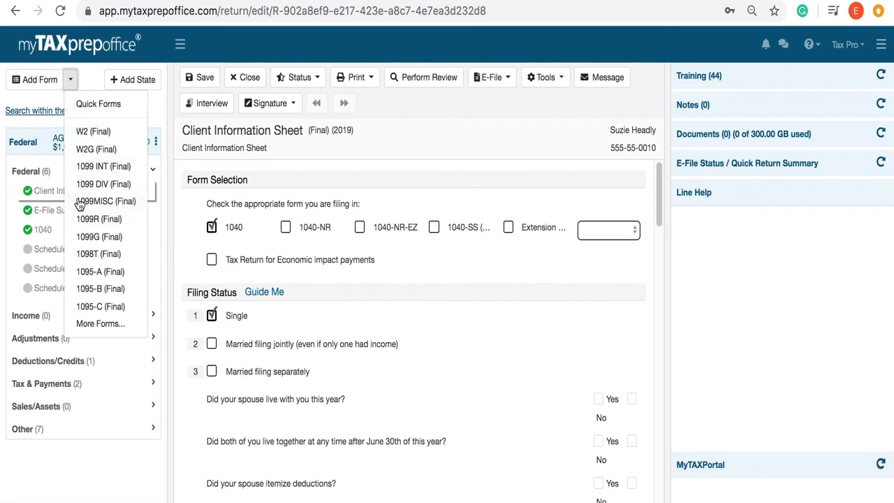
left_click(94, 83)
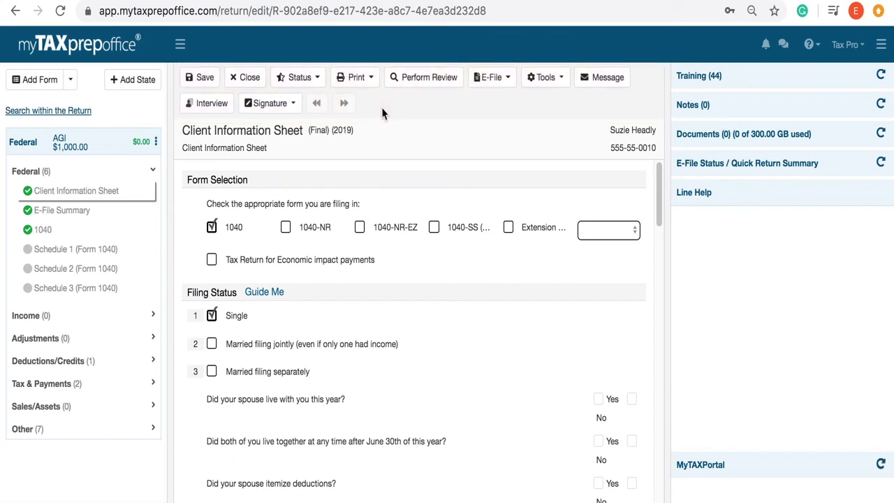
- Run Perform Review, browse the E-File menu, and choose Print Return from the Print menu
left_click(423, 77)
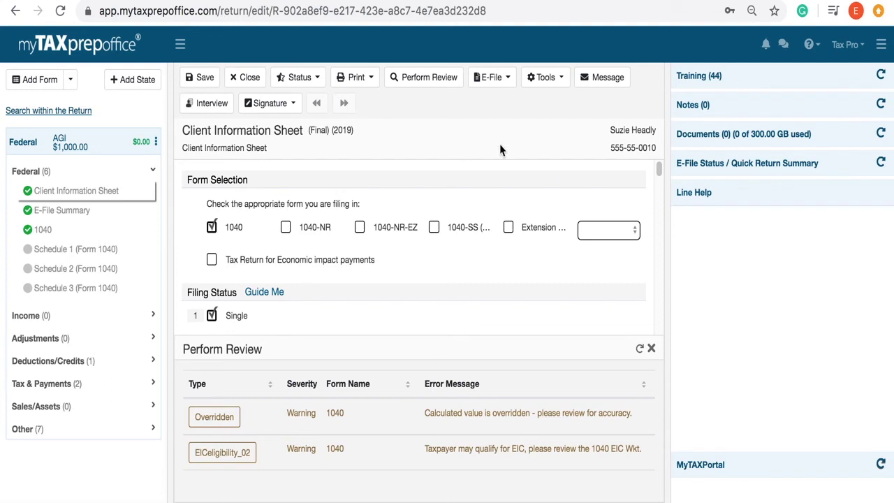
left_click(492, 81)
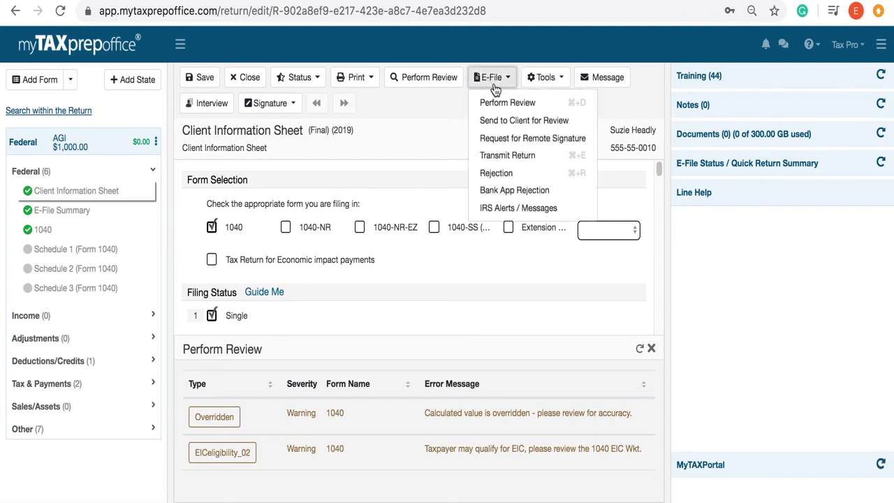
left_click(557, 163)
left_click(375, 81)
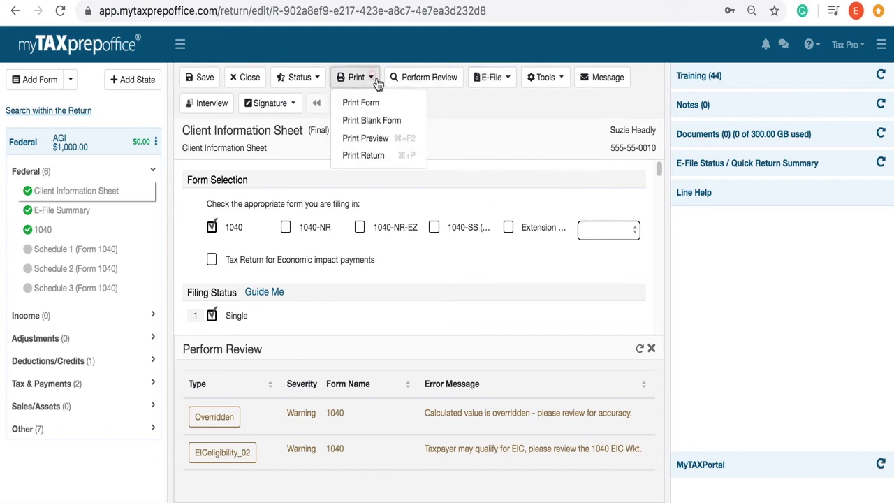
left_click(396, 166)
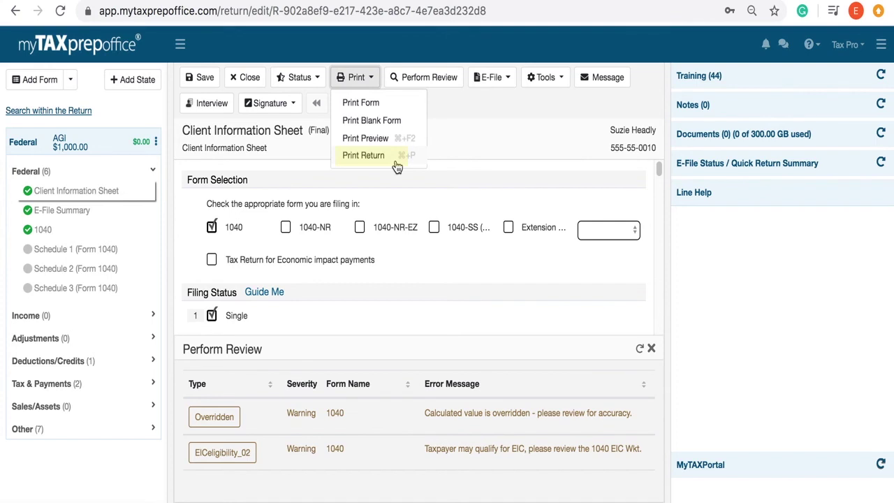